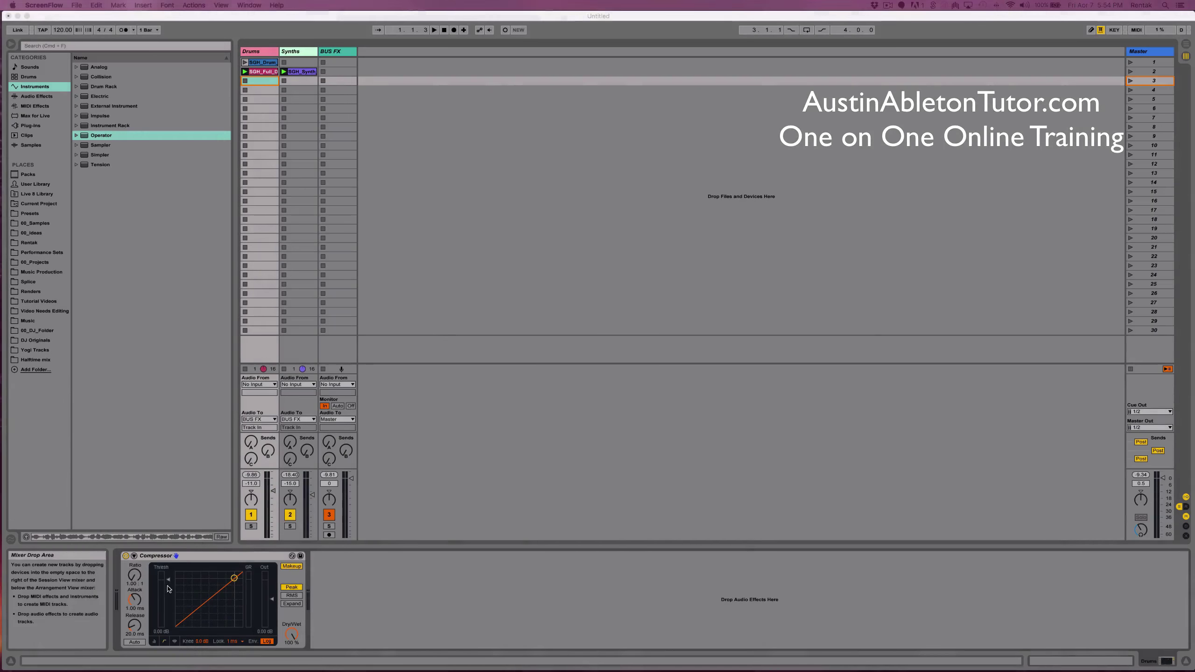
Show the Compressor's transfer curve view and lower the threshold to -7.21 dB while auditioning the loop
{"action": "left_click", "coordinate": [166, 610]}
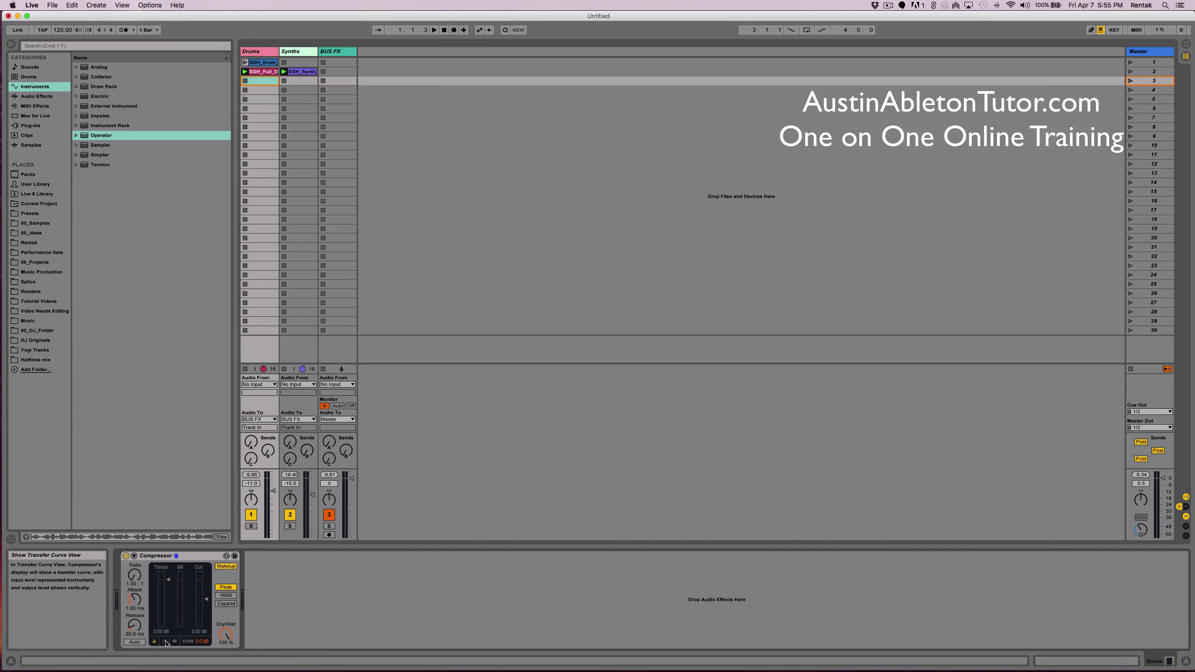
{"action": "left_click", "coordinate": [174, 640]}
{"action": "left_click", "coordinate": [164, 641]}
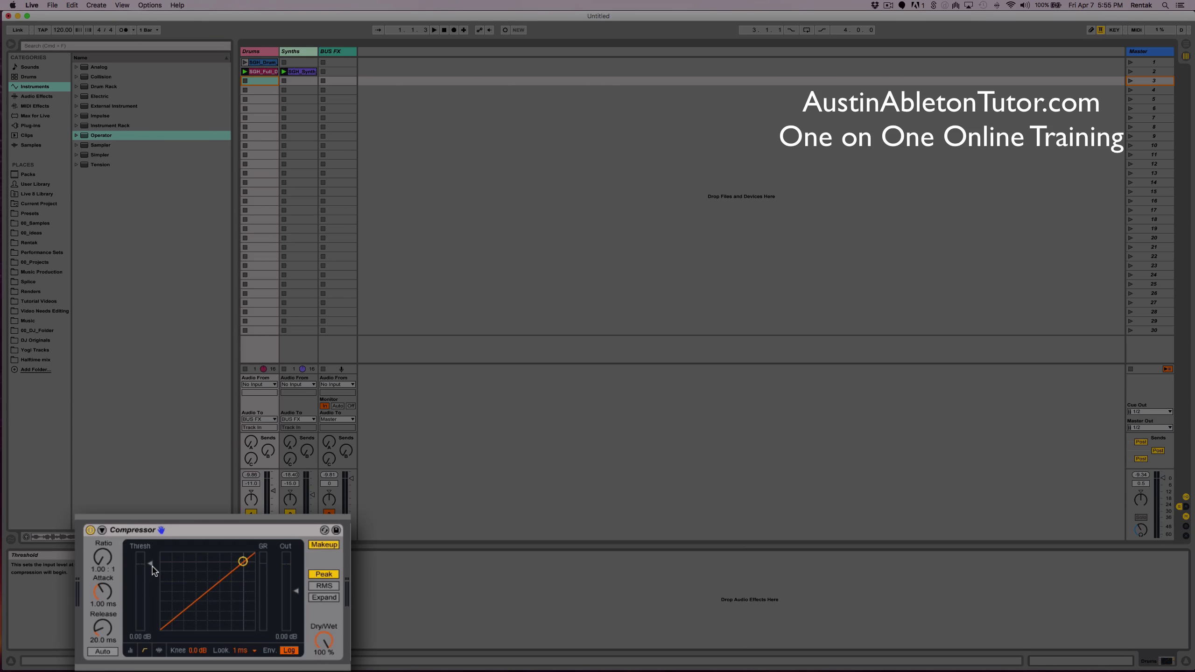
{"action": "key", "text": "space"}
{"action": "left_click_drag", "start_coordinate": [152, 570], "coordinate": [157, 584]}
{"action": "key", "text": "space"}
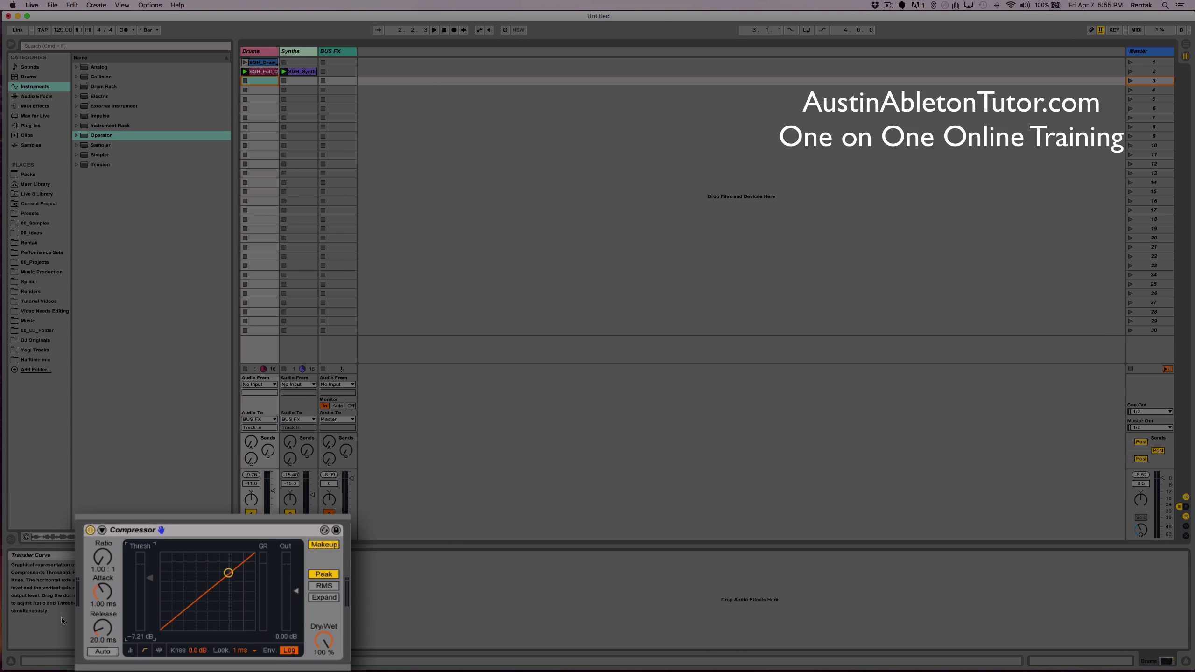
Play and stop the loop to examine how the drum input level compares with the Compressor's threshold
{"action": "key", "text": "space"}
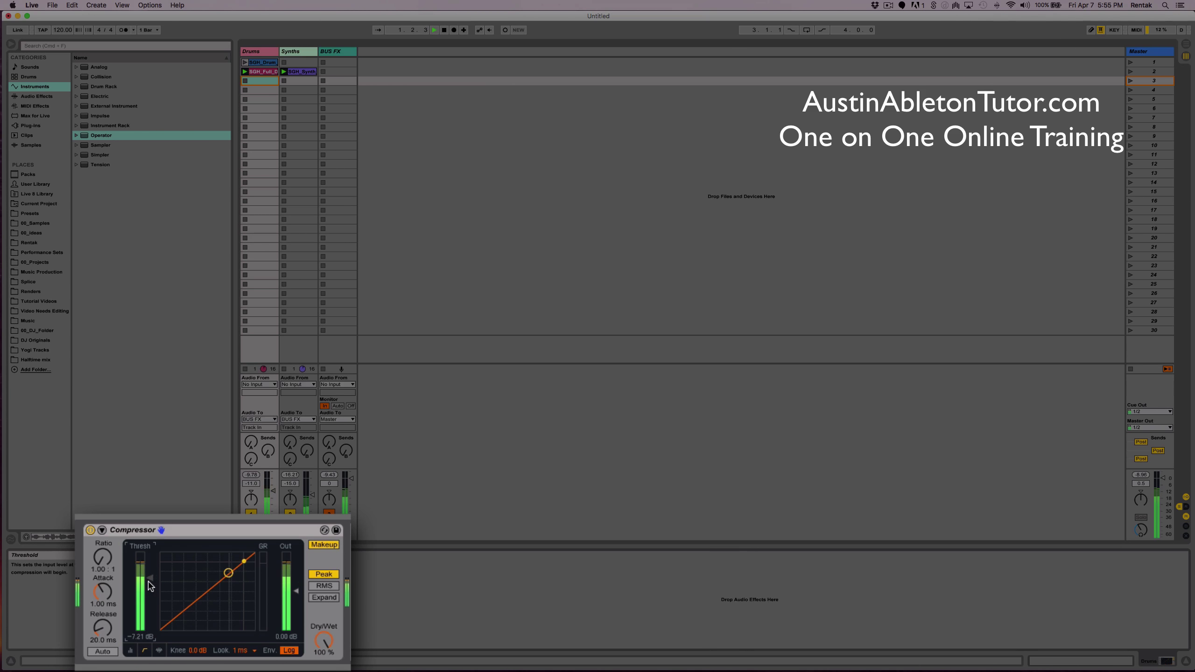
{"action": "key", "text": "space"}
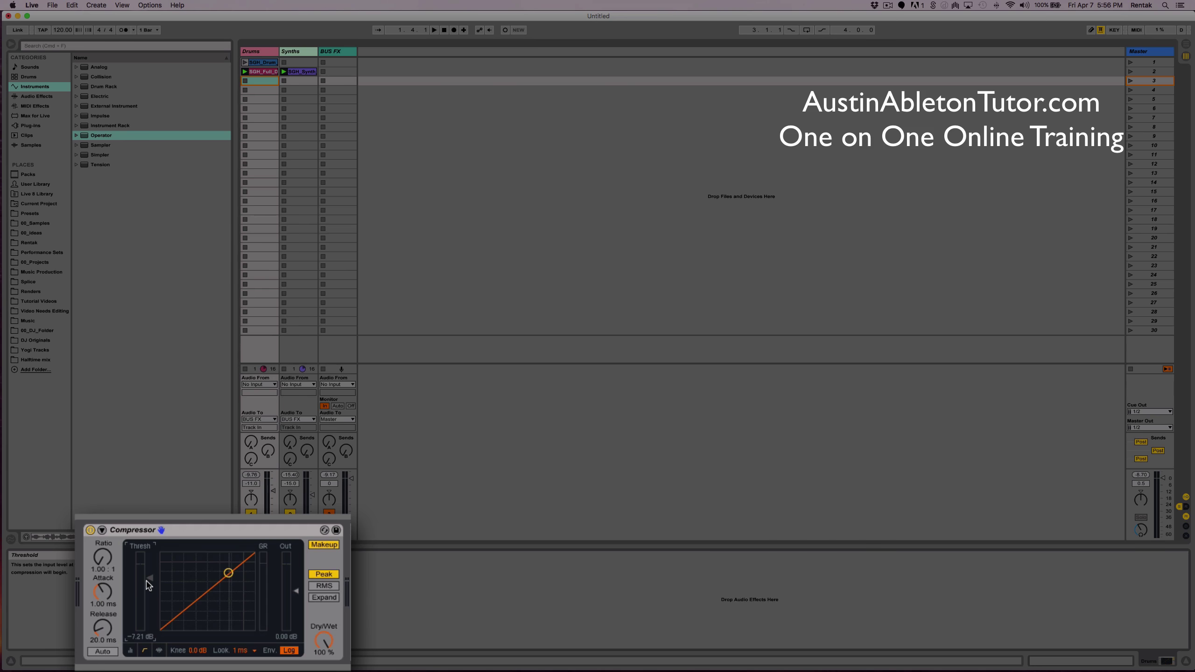
{"action": "key", "text": "space"}
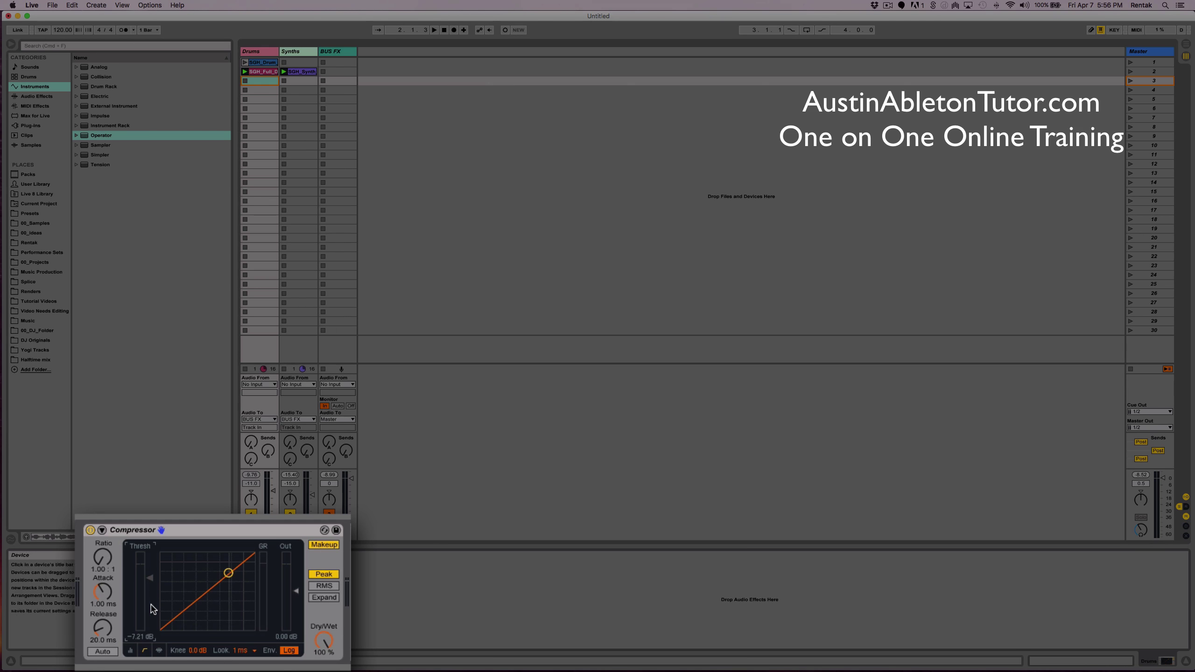
{"action": "key", "text": "space"}
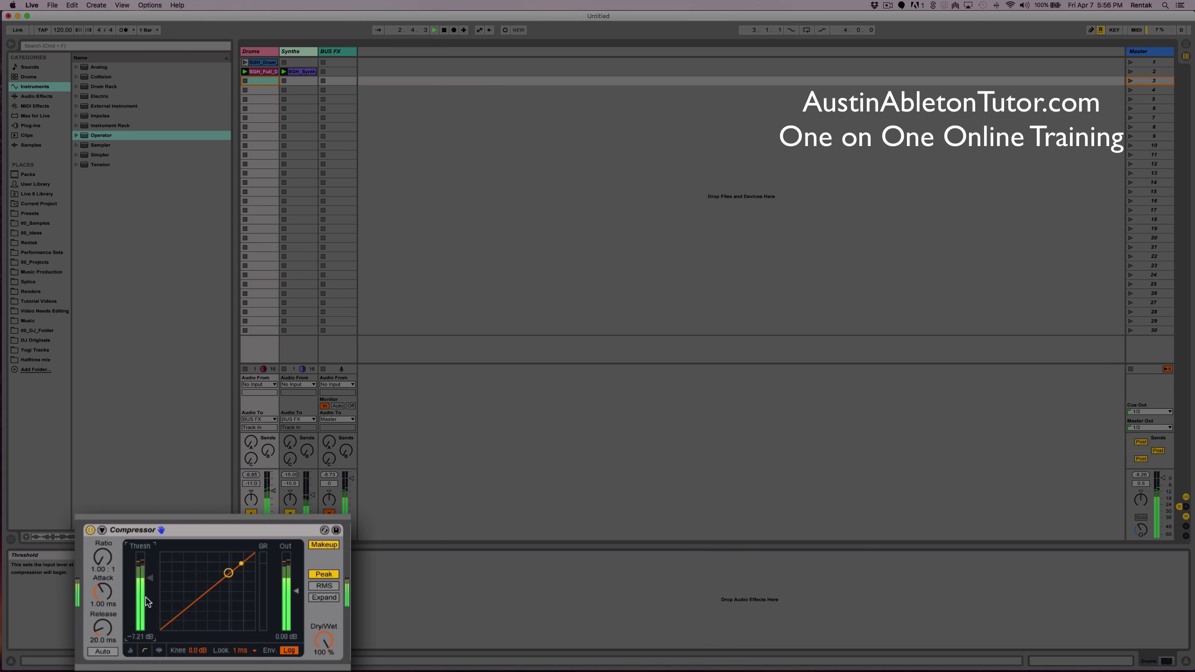
{"action": "key", "text": "space"}
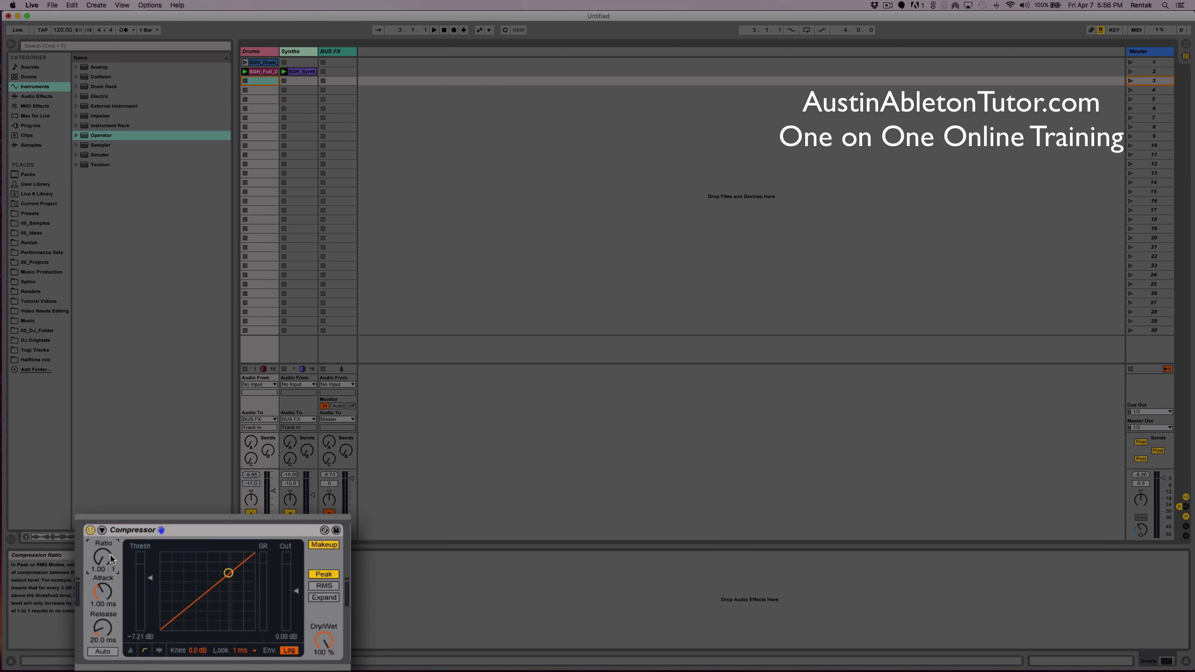
Try Compressor ratios of about 2:1, inf:1 and 15.8:1, auditioning the loop between changes
{"action": "left_click_drag", "start_coordinate": [111, 559], "coordinate": [112, 549]}
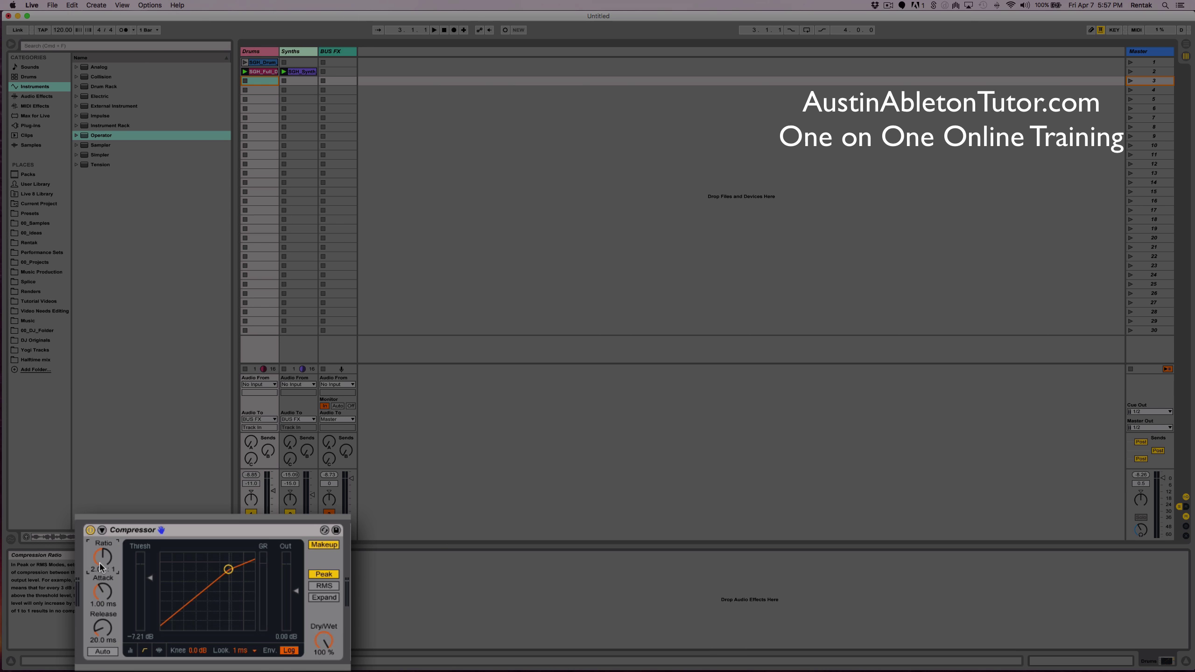
{"action": "key", "text": "space"}
{"action": "left_click_drag", "start_coordinate": [100, 567], "coordinate": [101, 516]}
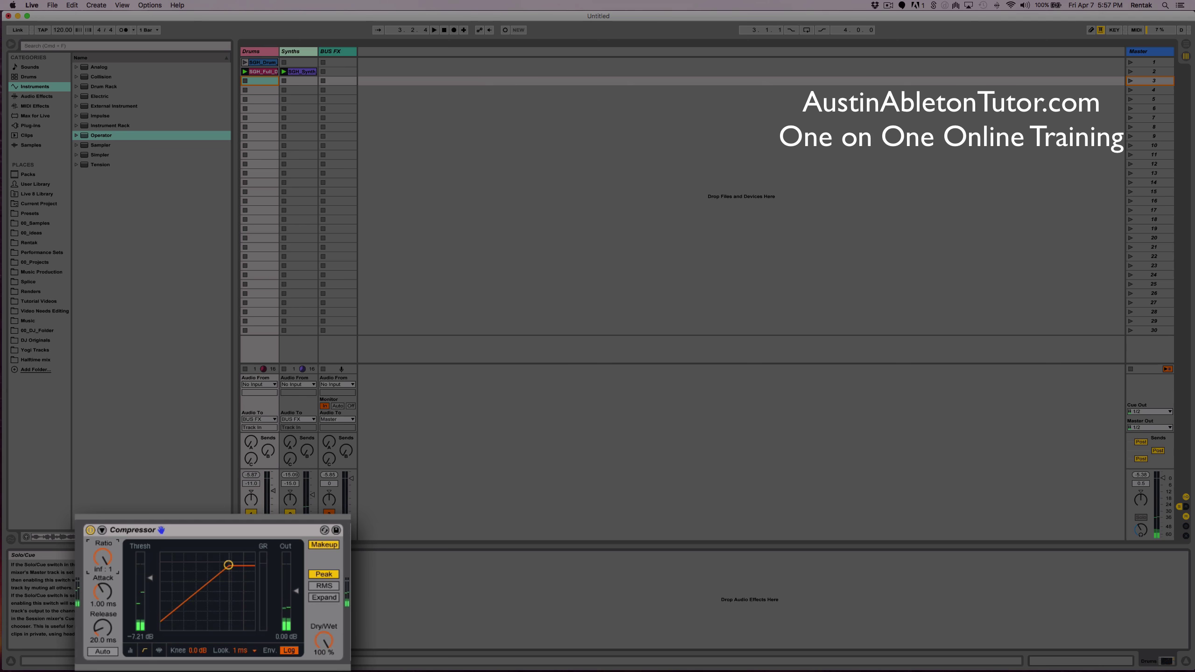
{"action": "key", "text": "space"}
{"action": "left_click_drag", "start_coordinate": [106, 556], "coordinate": [107, 538]}
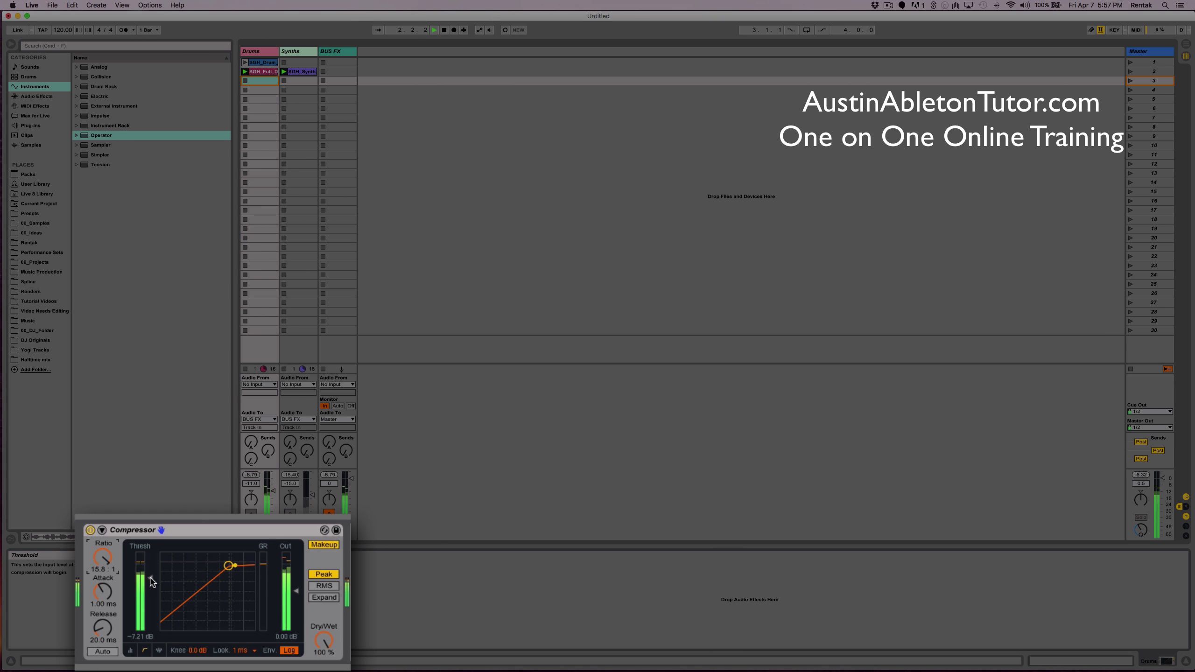
Lower the Compressor's threshold to -19.1 dB and reduce the ratio to 1.54:1, then stop playback
{"action": "left_click_drag", "start_coordinate": [151, 579], "coordinate": [152, 602]}
{"action": "mouse_move", "coordinate": [102, 557]}
{"action": "left_mouse_down"}
{"action": "mouse_move", "coordinate": [102, 581]}
{"action": "mouse_move", "coordinate": [103, 549]}
{"action": "mouse_move", "coordinate": [102, 570]}
{"action": "mouse_move", "coordinate": [108, 559]}
{"action": "left_mouse_up"}
{"action": "key", "text": "space"}
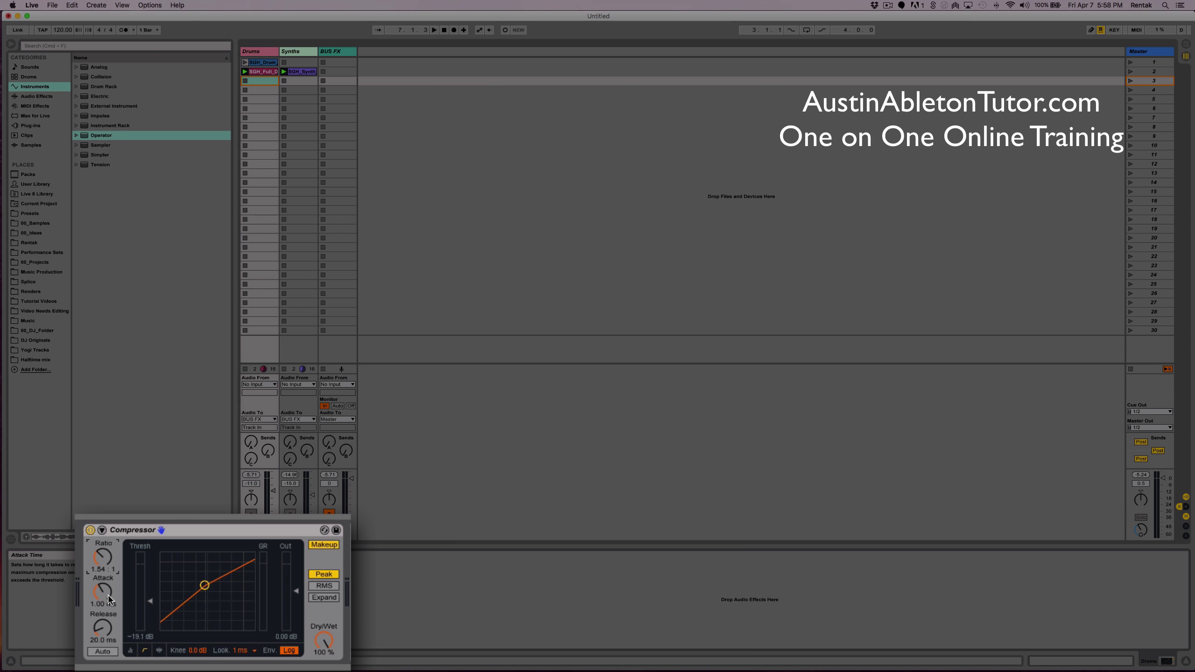
Try a slow Compressor attack of 232 ms while the loop plays
{"action": "key", "text": "space"}
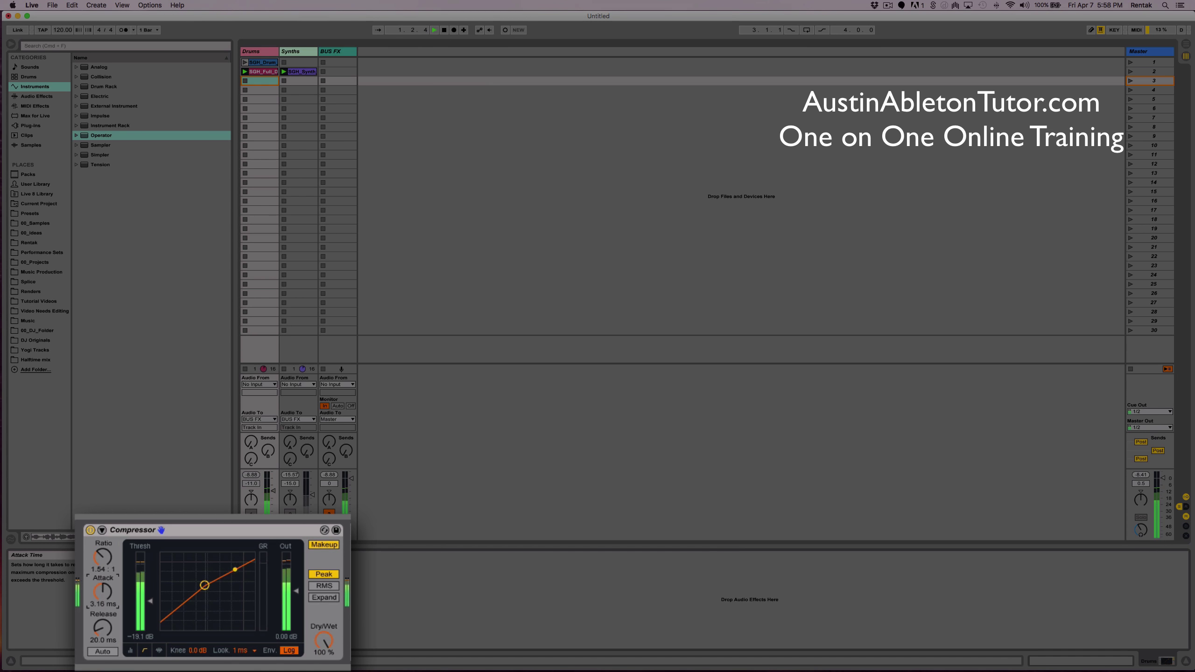
{"action": "left_click_drag", "start_coordinate": [109, 596], "coordinate": [108, 547]}
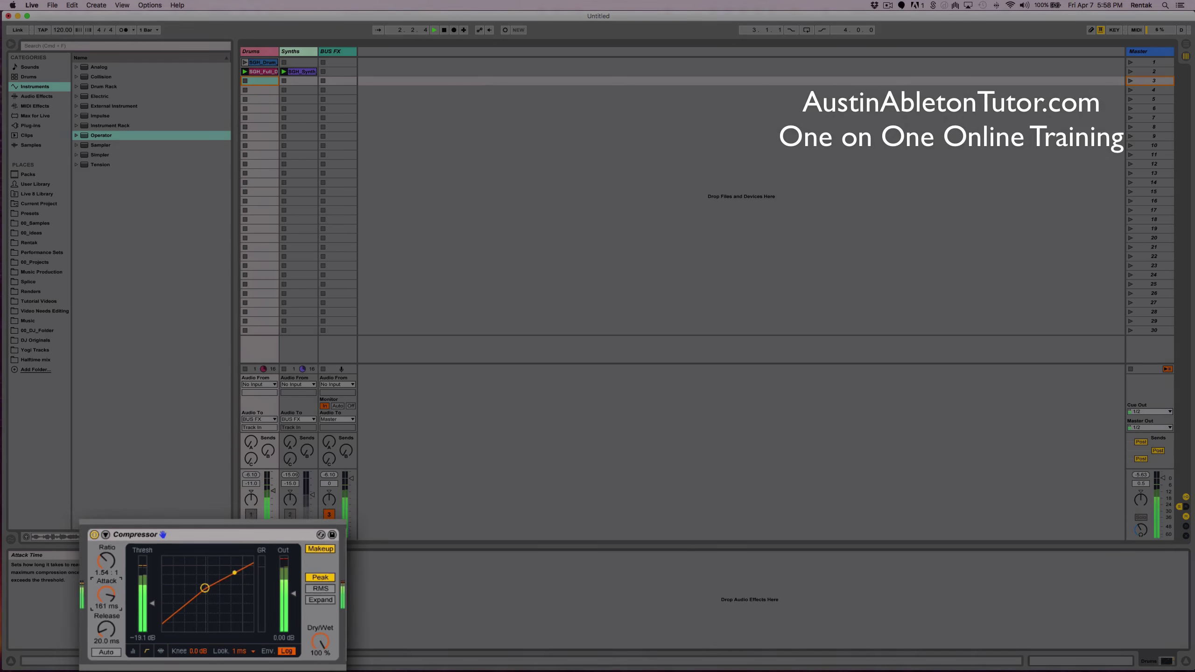
{"action": "key", "text": "space"}
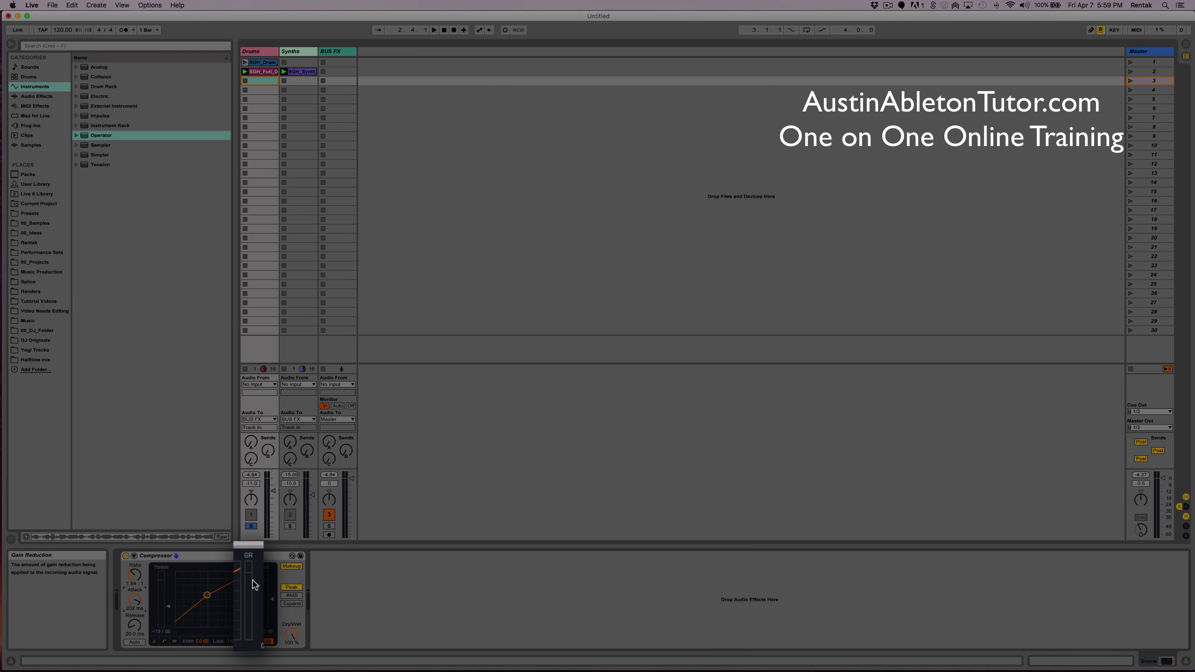
Shorten the Compressor's attack to 0.06 ms while the loop plays, then stop playback
{"action": "key", "text": "space"}
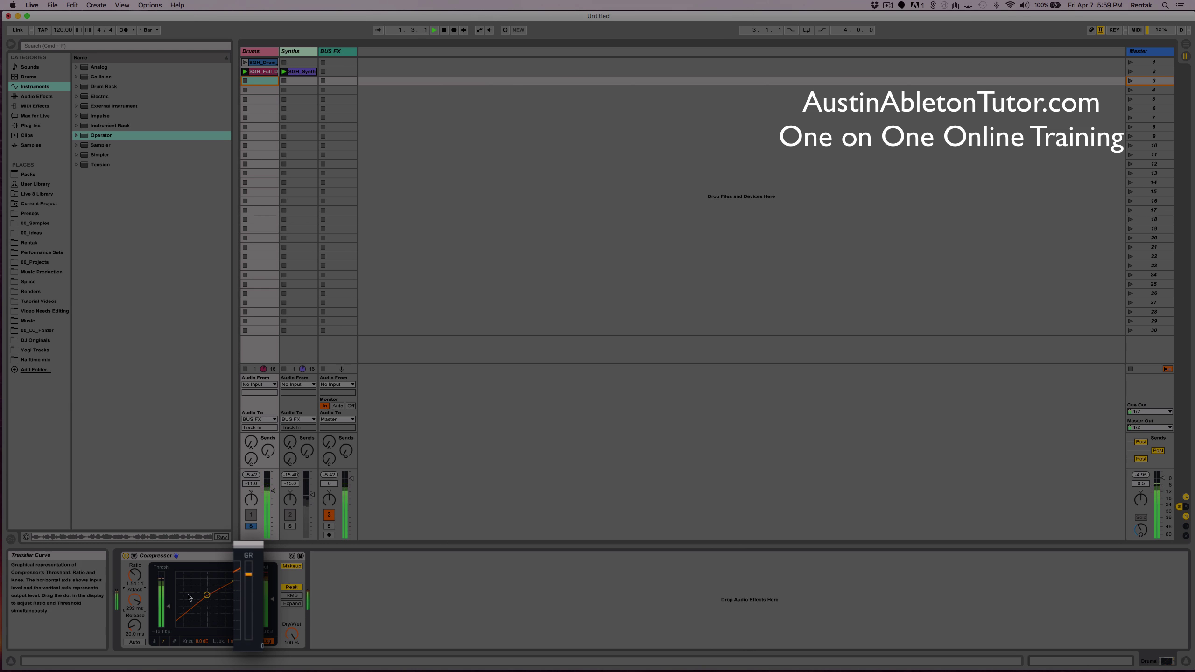
{"action": "left_click_drag", "start_coordinate": [135, 600], "coordinate": [135, 650]}
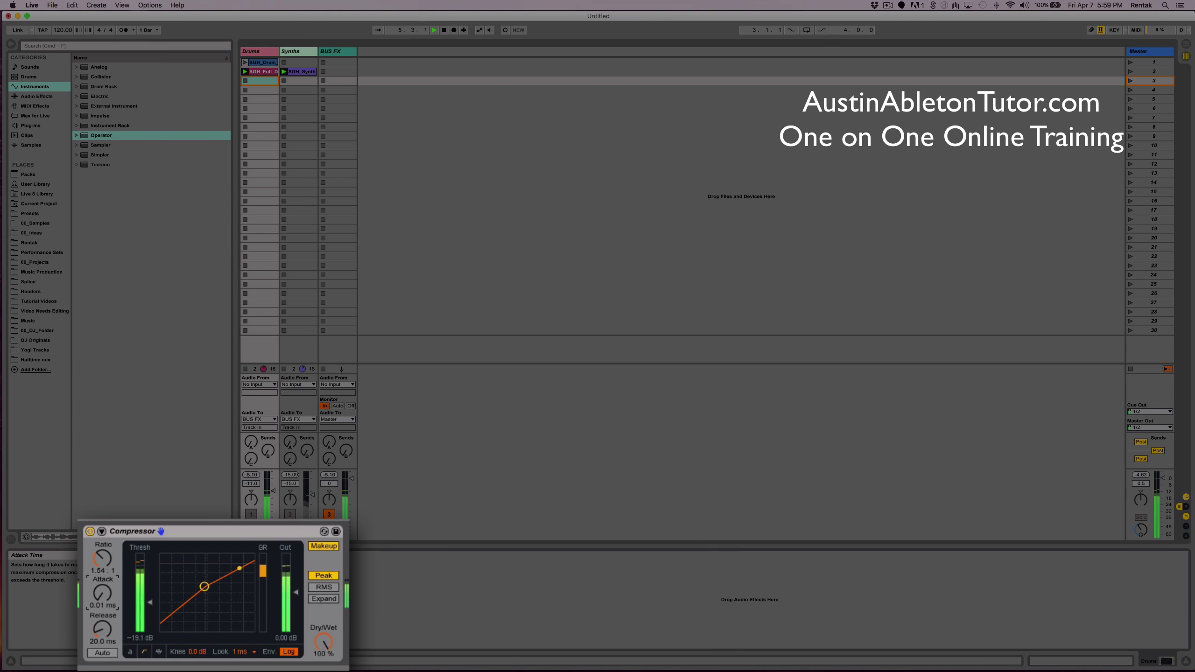
{"action": "left_click_drag", "start_coordinate": [104, 600], "coordinate": [105, 598]}
{"action": "key", "text": "space"}
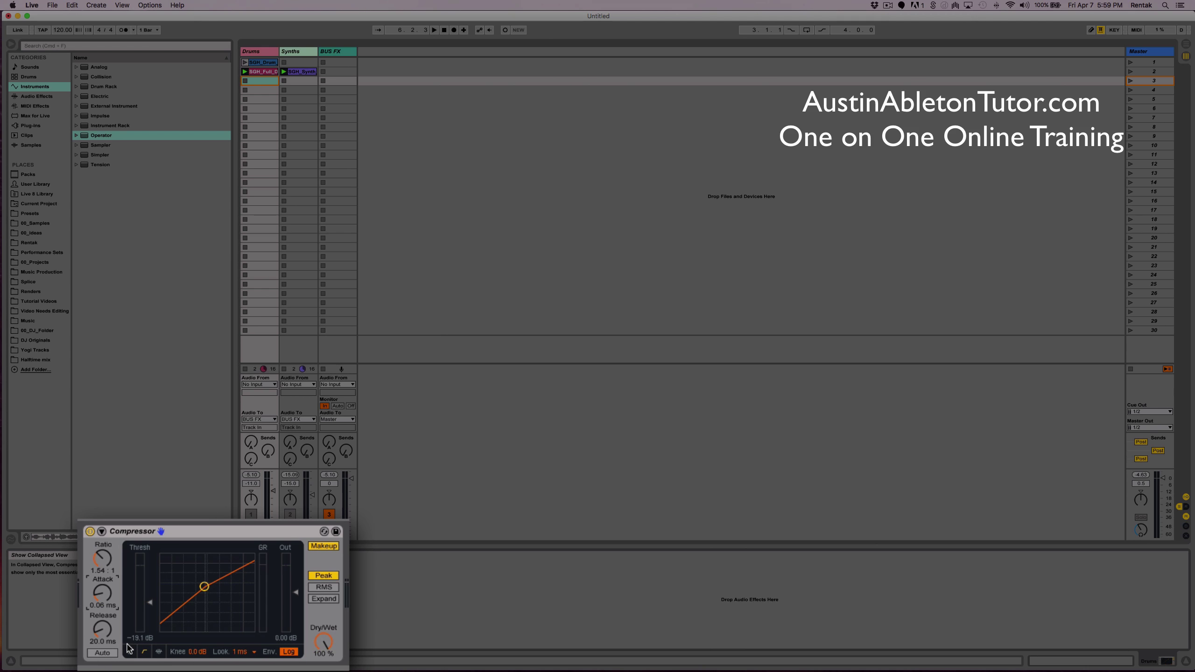
Try Compressor release times of 440 ms and 2.93 s while auditioning the gain reduction
{"action": "left_click_drag", "start_coordinate": [102, 628], "coordinate": [103, 618]}
{"action": "key", "text": "space"}
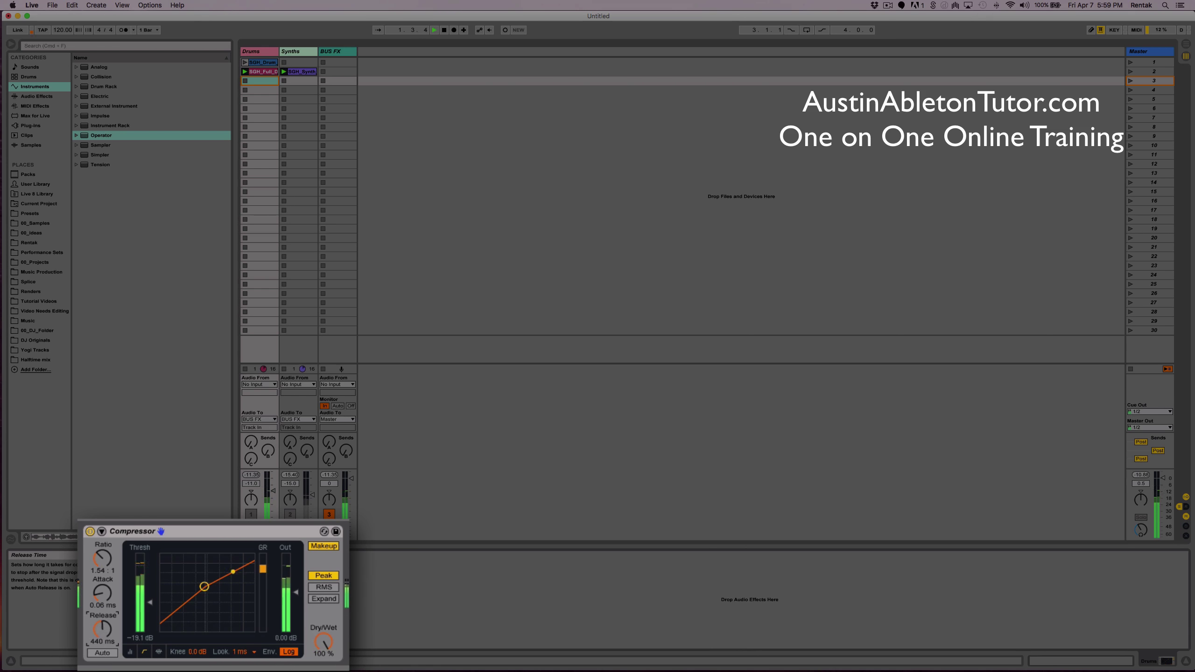
{"action": "left_click_drag", "start_coordinate": [102, 618], "coordinate": [102, 595]}
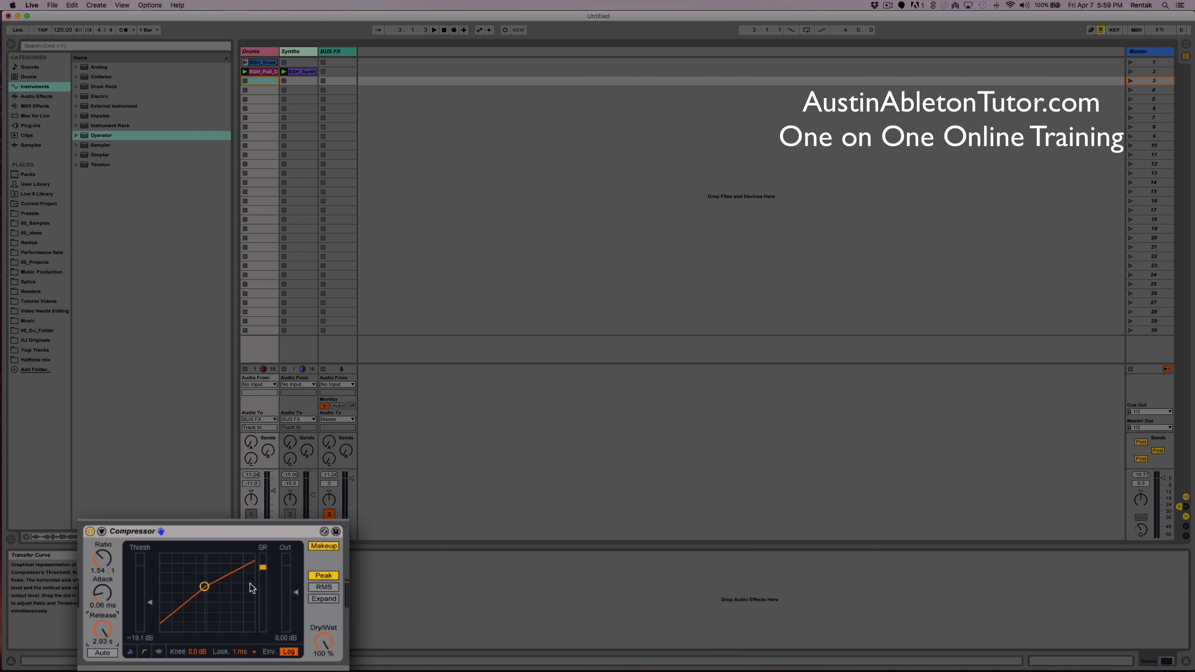
{"action": "key", "text": "space"}
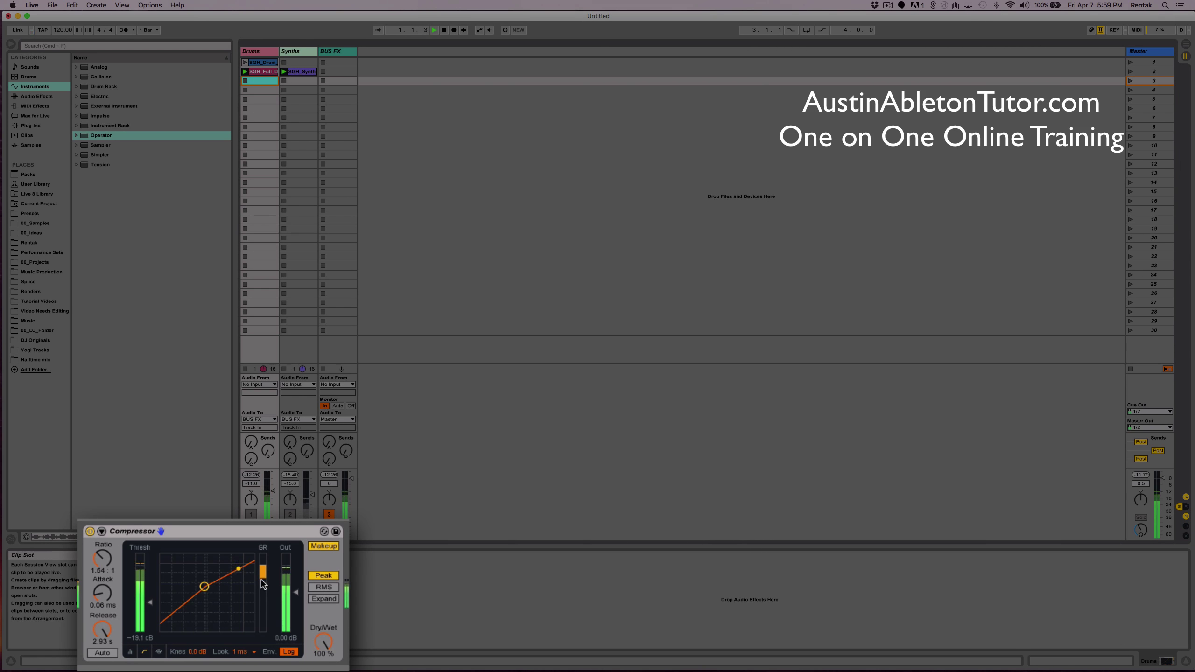
{"action": "key", "text": "space"}
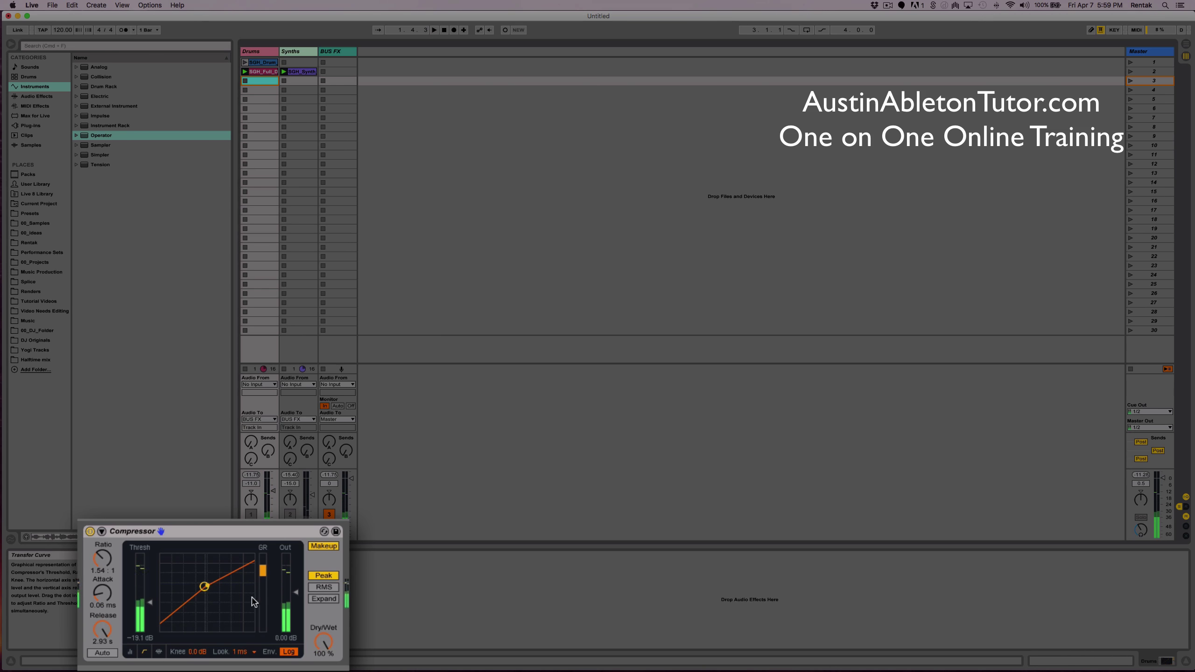
Set the Compressor's release to 41.1 ms and its output gain to -0.33 dB
{"action": "left_click_drag", "start_coordinate": [102, 626], "coordinate": [103, 632]}
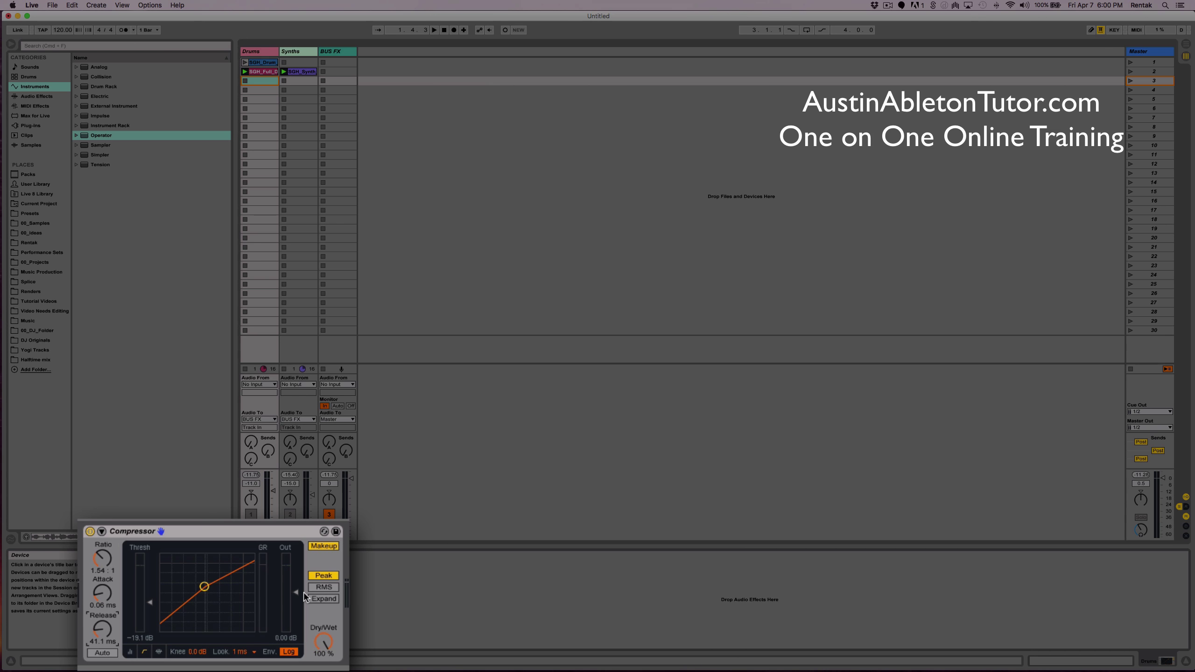
{"action": "key", "text": "space"}
{"action": "mouse_move", "coordinate": [296, 592]}
{"action": "left_mouse_down"}
{"action": "mouse_move", "coordinate": [296, 612]}
{"action": "mouse_move", "coordinate": [296, 594]}
{"action": "left_mouse_up"}
{"action": "key", "text": "space"}
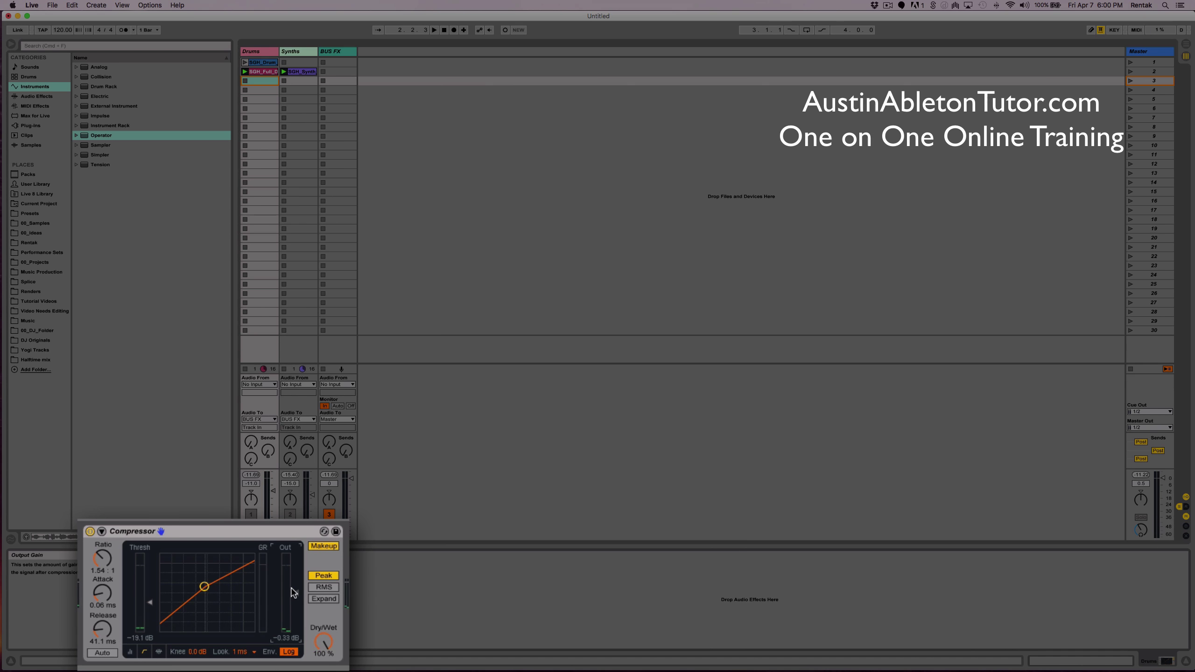
Play the loop and switch the Compressor off and on twice to compare dry and compressed levels
{"action": "key", "text": "space"}
{"action": "left_click", "coordinate": [91, 531]}
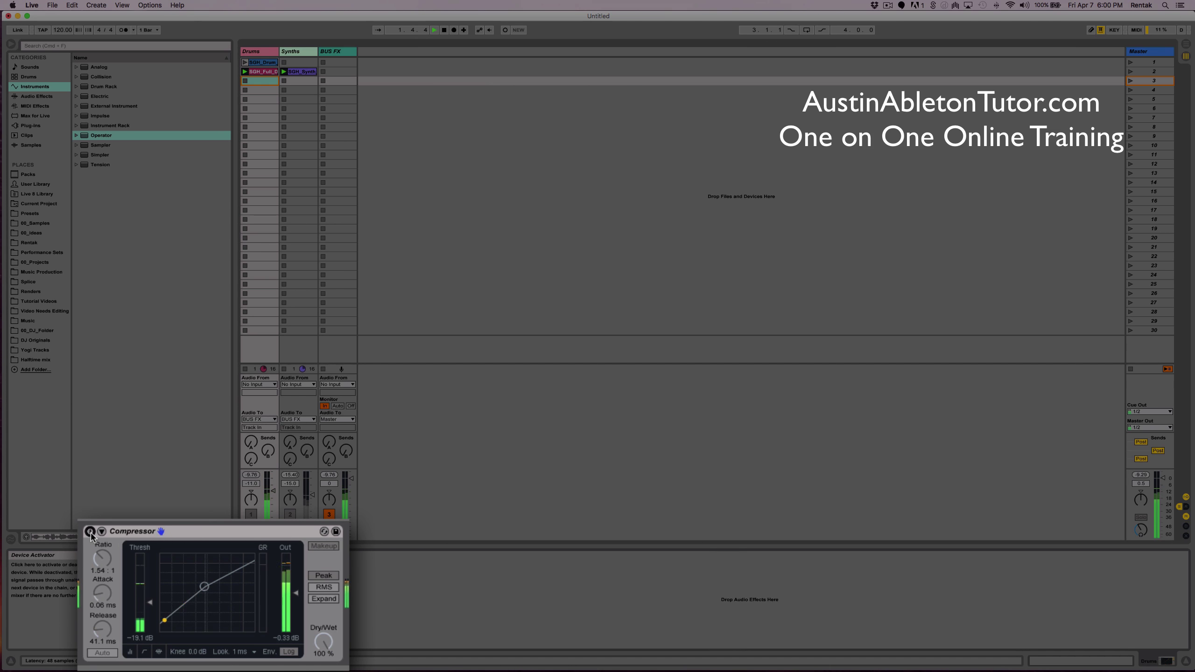
{"action": "left_click", "coordinate": [91, 531]}
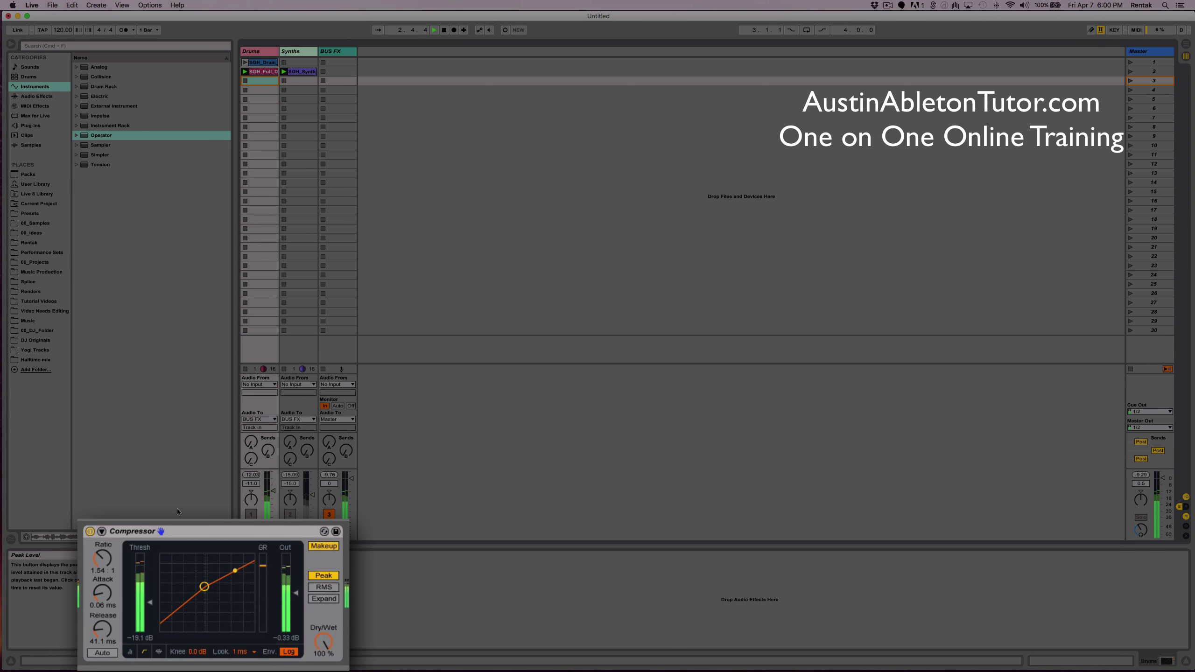
{"action": "left_click", "coordinate": [90, 531]}
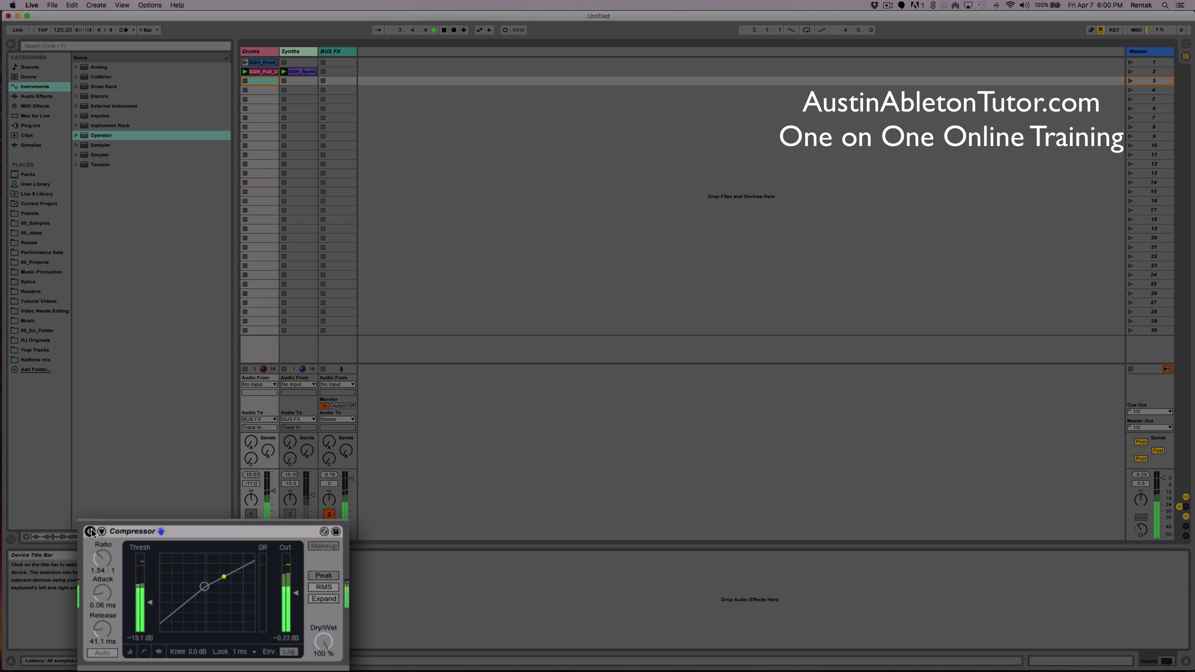
{"action": "left_click", "coordinate": [90, 531]}
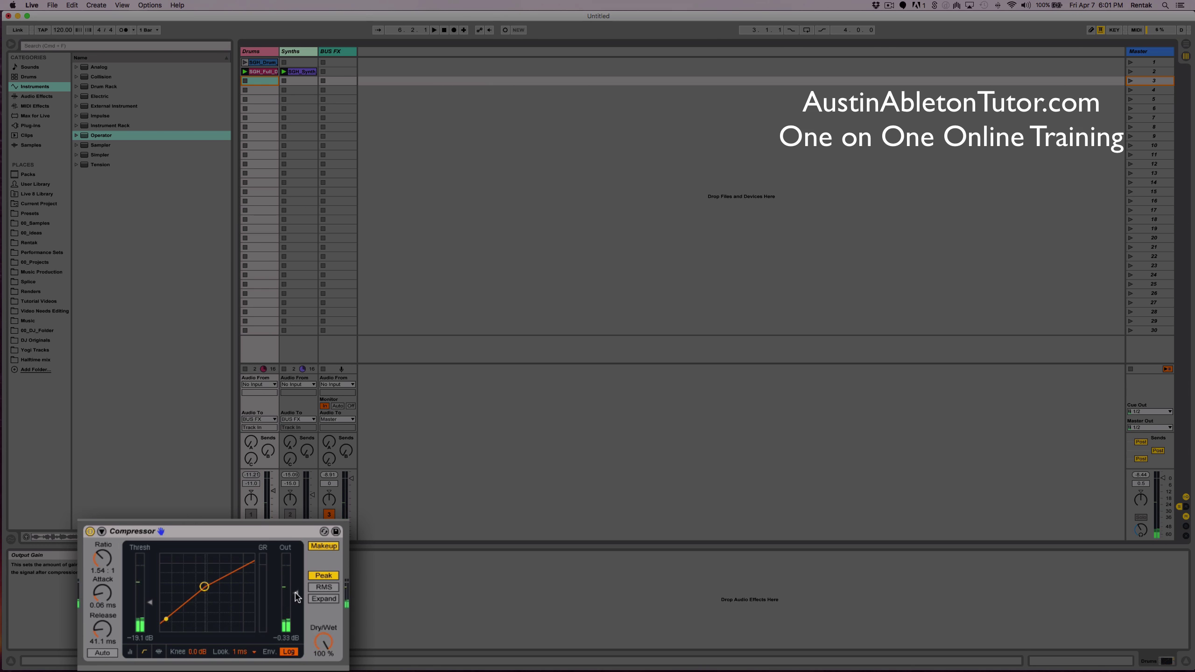
Try a Compressor output gain of 10.2 dB, then reduce it to 2.97 dB
{"action": "left_click_drag", "start_coordinate": [297, 596], "coordinate": [298, 532]}
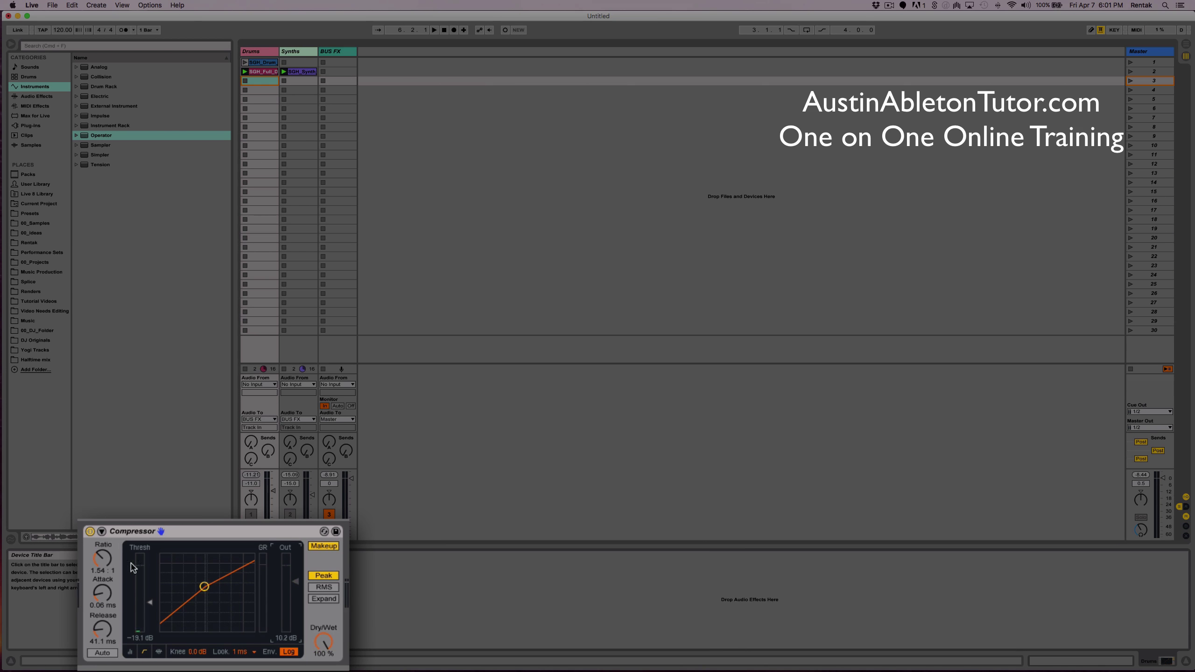
{"action": "key", "text": "space"}
{"action": "key", "text": "space"}
{"action": "left_click_drag", "start_coordinate": [295, 582], "coordinate": [295, 590]}
Bypass and re-enable the Compressor during playback to compare the drum level at the 2.97 dB output gain
{"action": "key", "text": "space"}
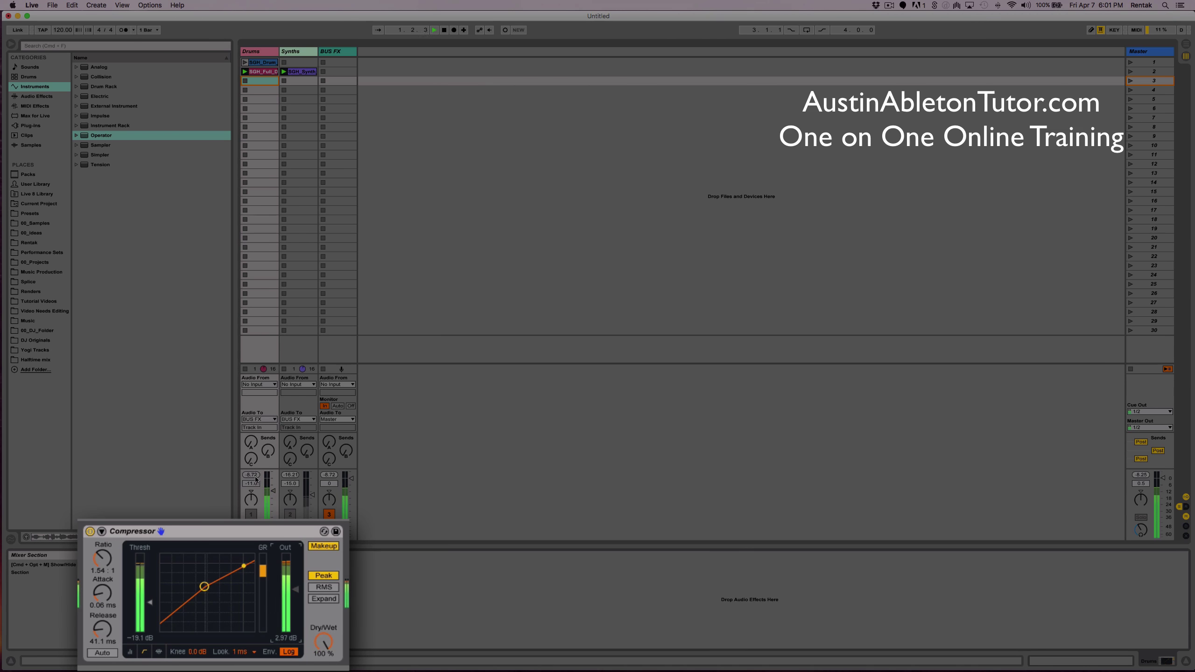
{"action": "left_click", "coordinate": [89, 531]}
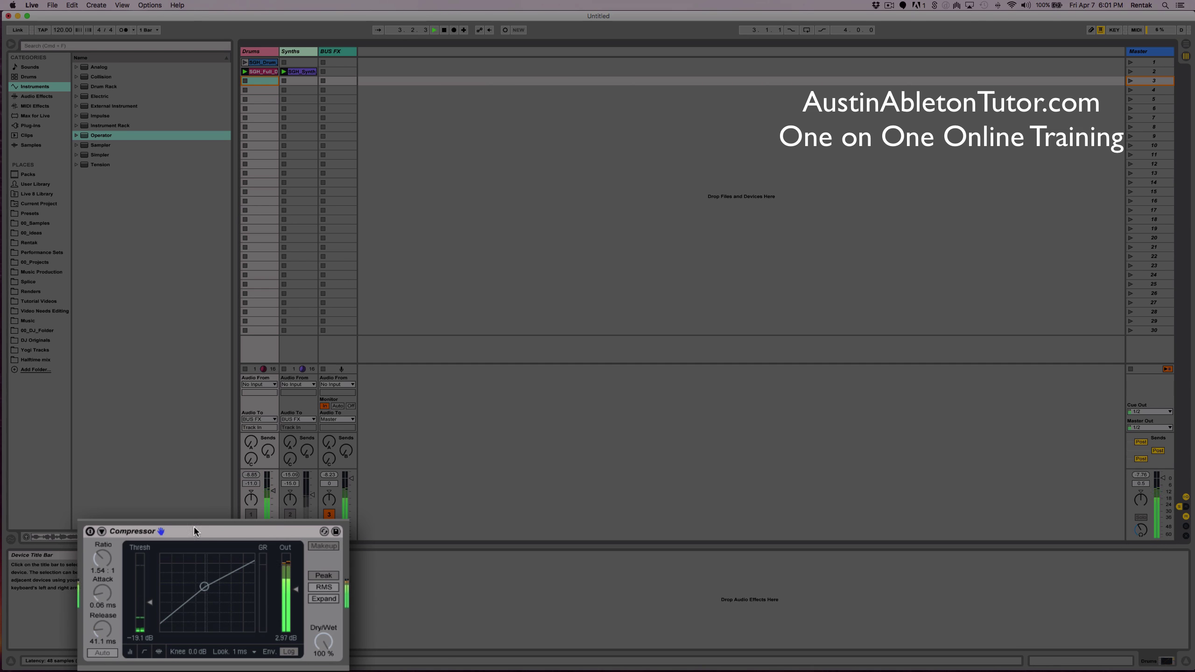
{"action": "left_click", "coordinate": [91, 531]}
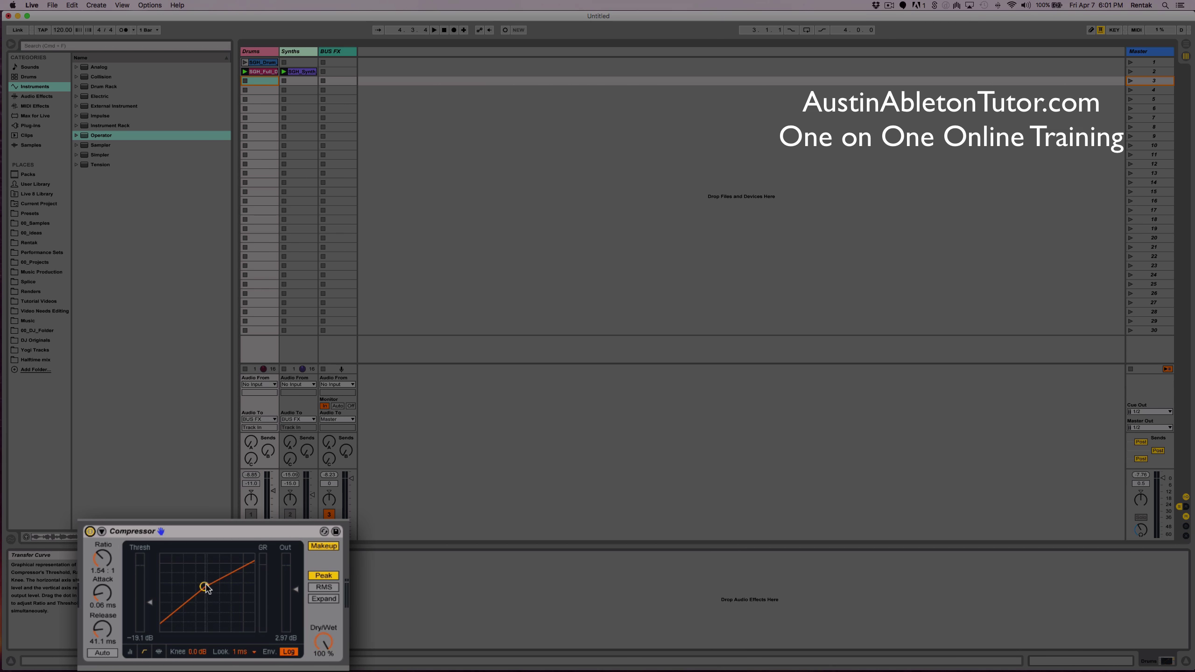
Set the Compressor's threshold to -20.2 dB and ratio to 2.53:1 on the transfer curve, with output gain at -0.33 dB
{"action": "mouse_move", "coordinate": [204, 589]}
{"action": "left_mouse_down"}
{"action": "mouse_move", "coordinate": [197, 577]}
{"action": "mouse_move", "coordinate": [199, 597]}
{"action": "mouse_move", "coordinate": [178, 587]}
{"action": "mouse_move", "coordinate": [242, 560]}
{"action": "mouse_move", "coordinate": [211, 589]}
{"action": "mouse_move", "coordinate": [184, 584]}
{"action": "mouse_move", "coordinate": [211, 579]}
{"action": "mouse_move", "coordinate": [163, 575]}
{"action": "mouse_move", "coordinate": [229, 580]}
{"action": "mouse_move", "coordinate": [202, 582]}
{"action": "left_mouse_up"}
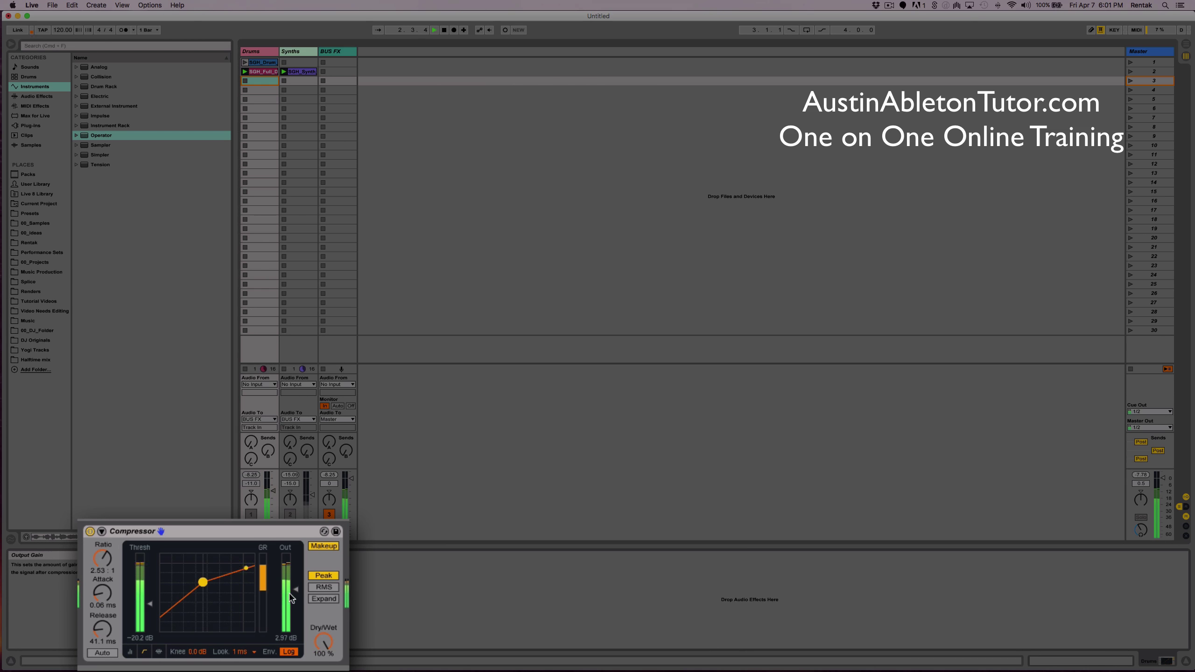
{"action": "key", "text": "space"}
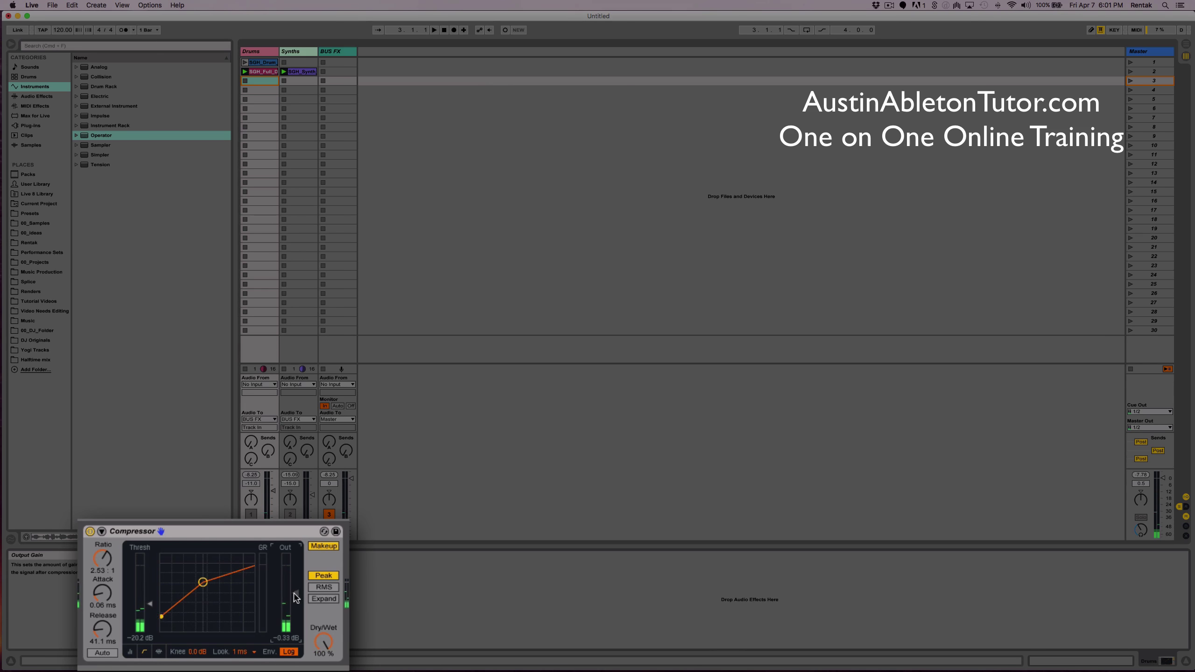